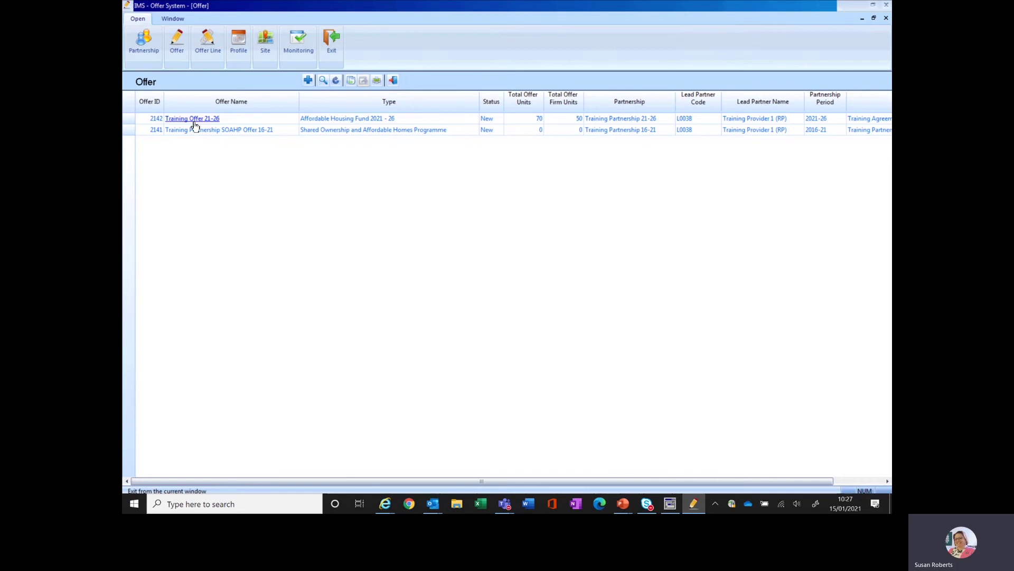
# Step: Open Training Offer 21-26 and try to submit it
pyautogui.click(194, 119)
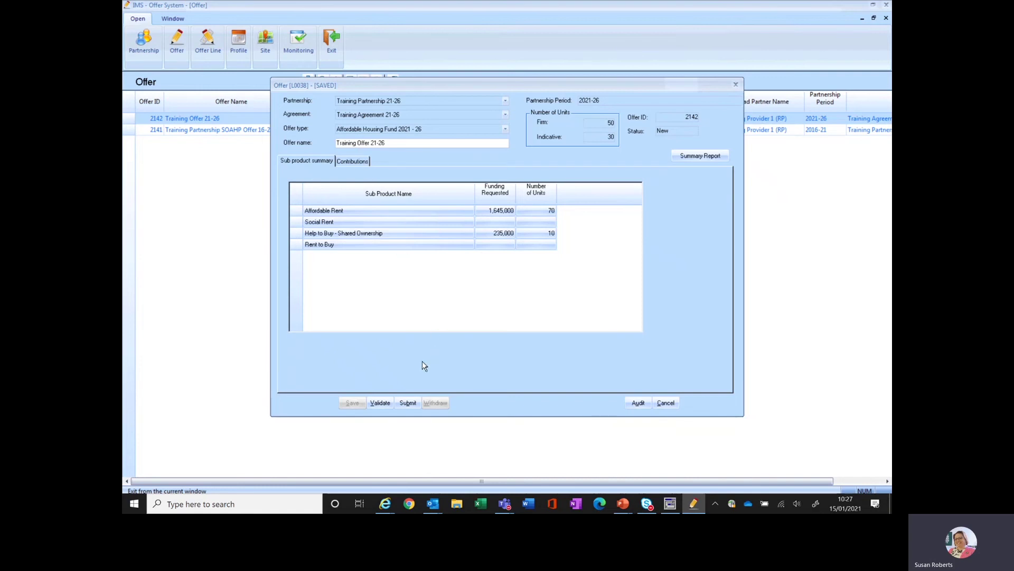
pyautogui.click(408, 403)
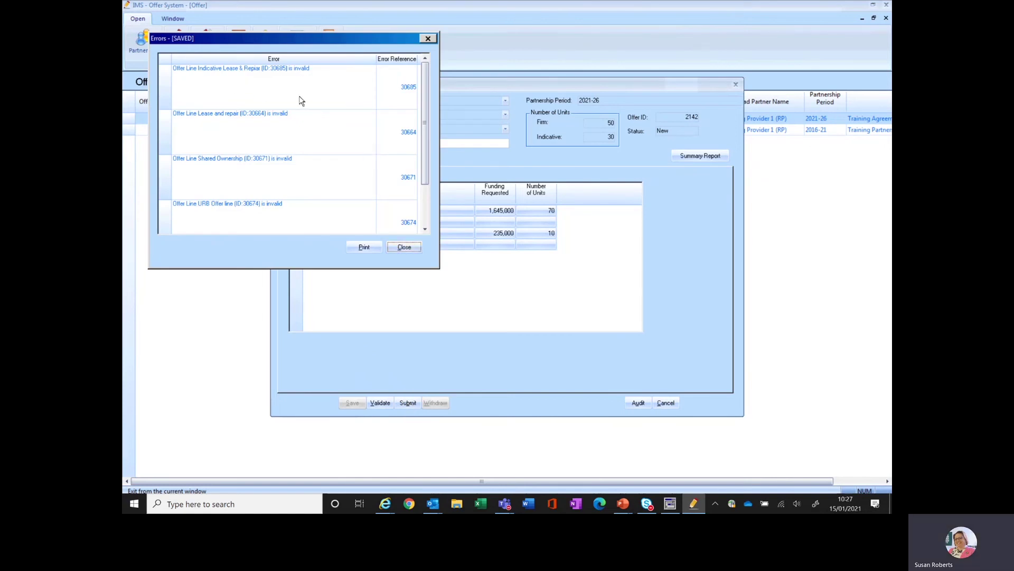
pyautogui.click(403, 247)
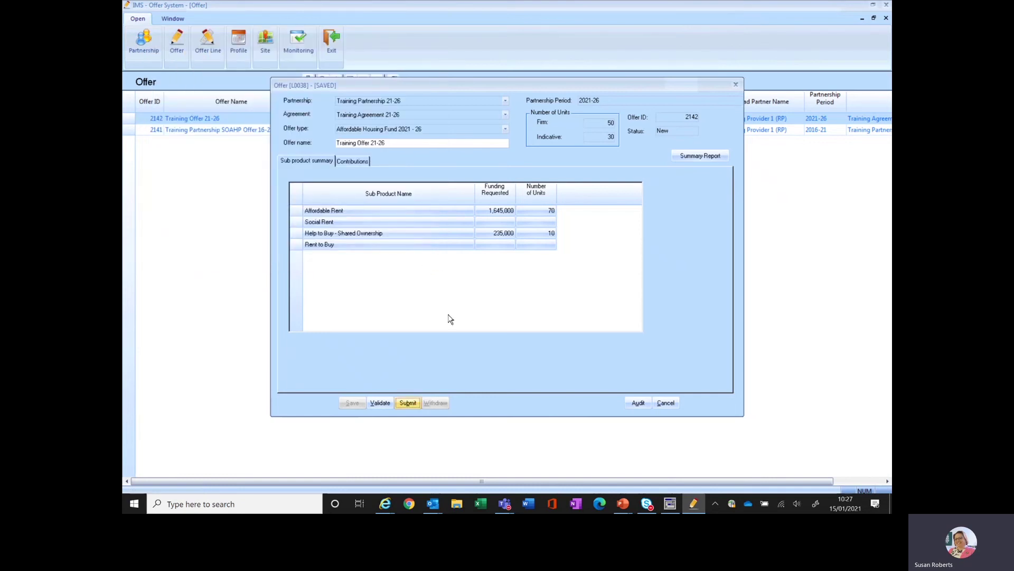
# Step: Validate Training Offer 21-26 and look through the full list of offer line errors
pyautogui.click(379, 403)
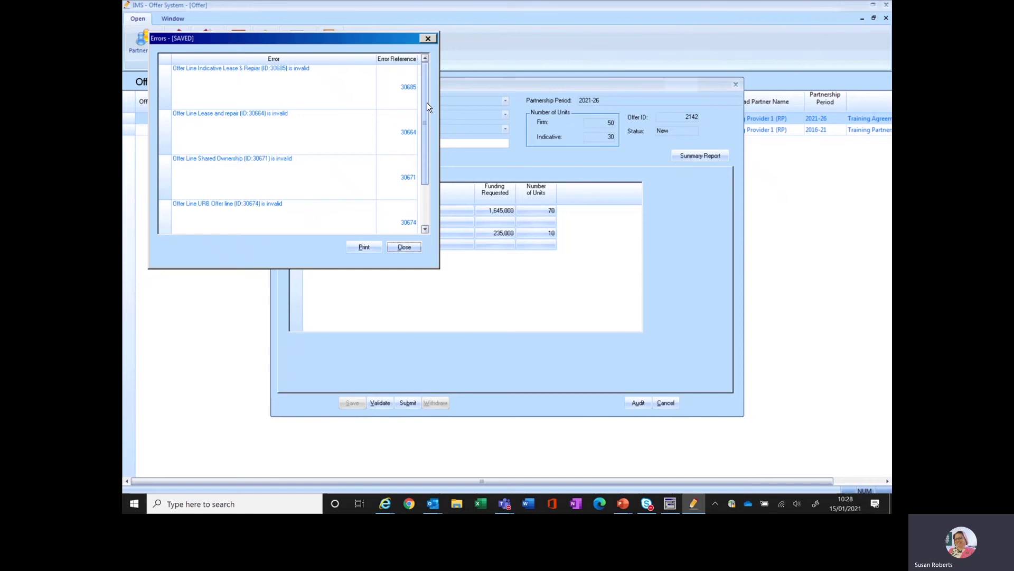
pyautogui.moveTo(429, 108); pyautogui.dragTo(434, 145)
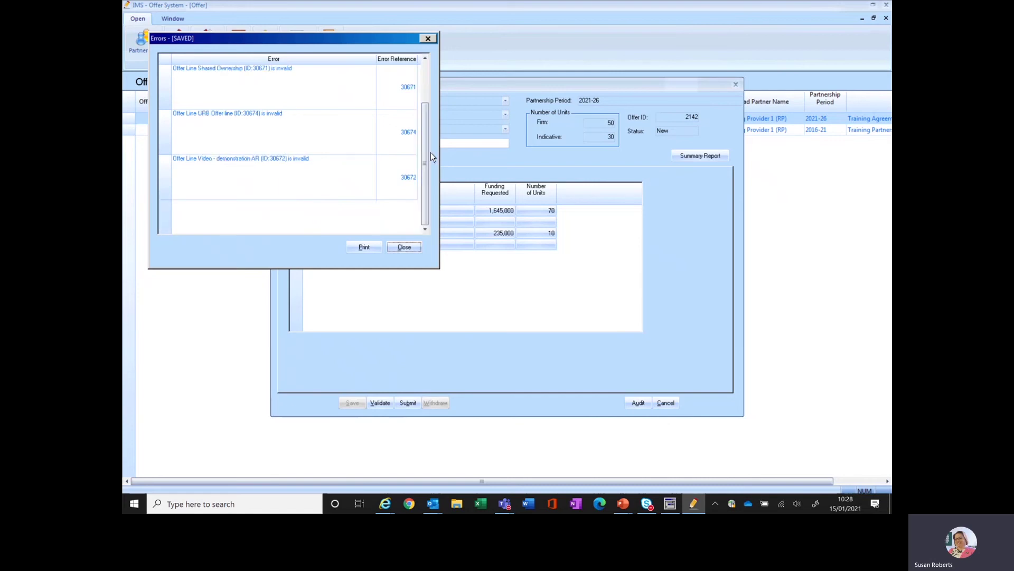
pyautogui.moveTo(428, 155); pyautogui.dragTo(425, 67)
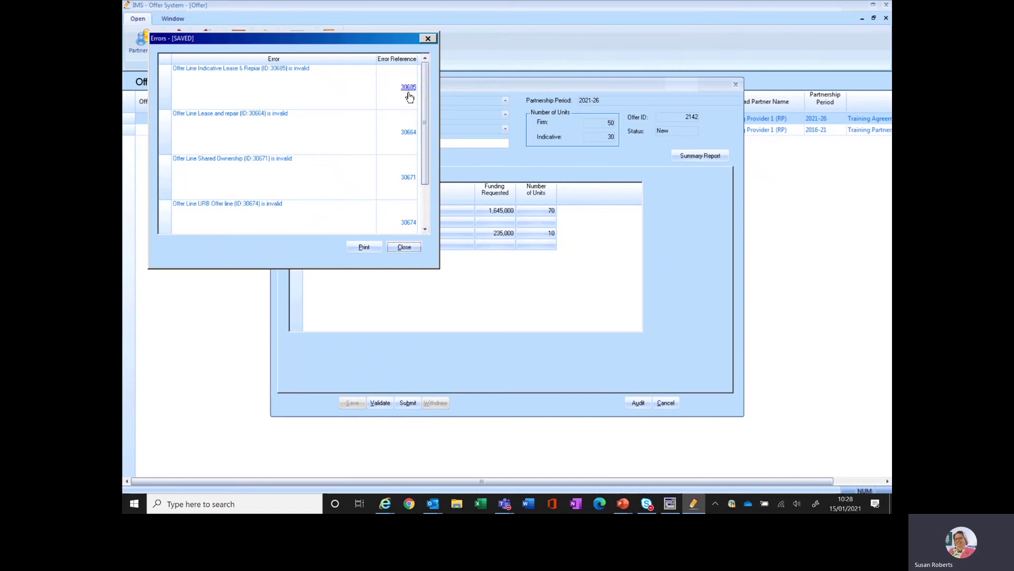
# Step: Open the invalid "Indicative Lease & Repiar" offer line from the error list and view its Affordable Rent sub product
pyautogui.click(408, 88)
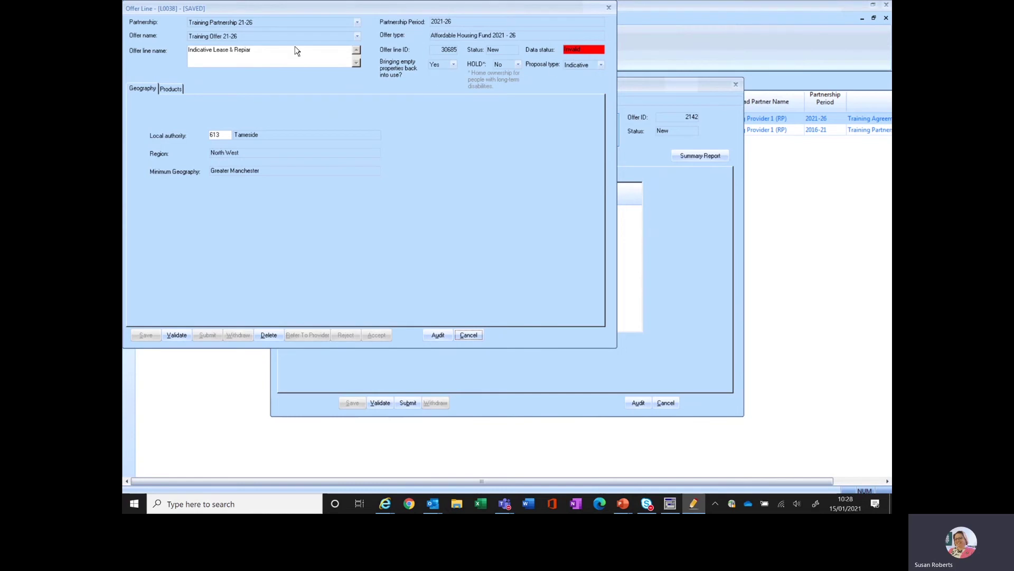
pyautogui.click(170, 89)
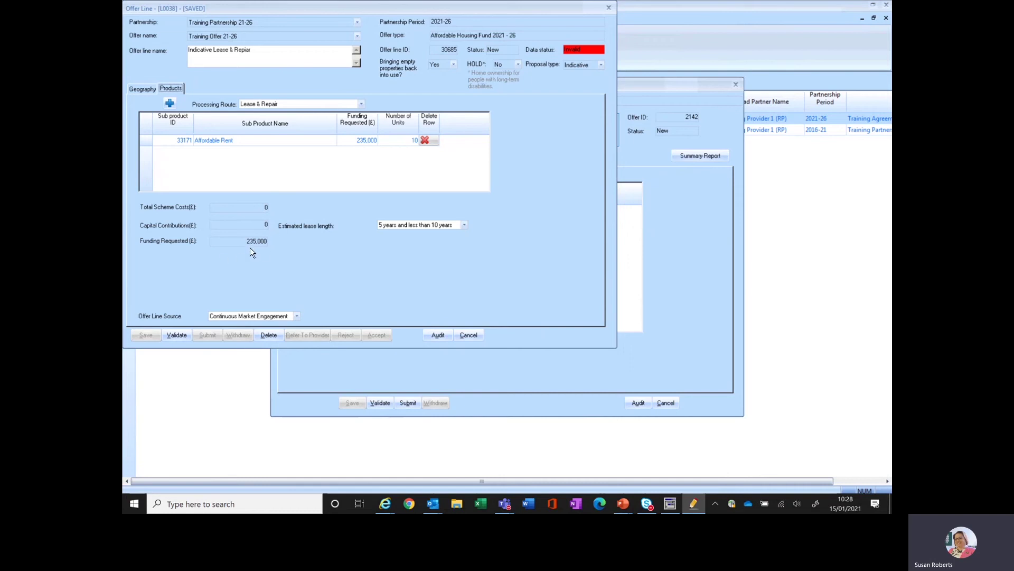
pyautogui.click(221, 141)
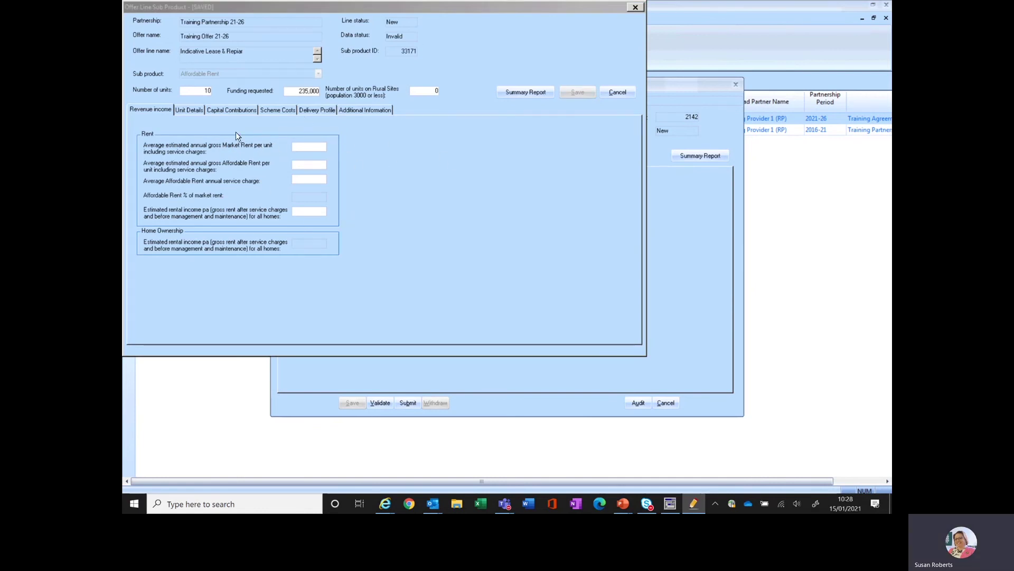
# Step: Review the sub product's unit details, capital contributions, scheme costs, delivery profile and additional information, leaving everything unchanged and returning to the offer list
pyautogui.click(189, 110)
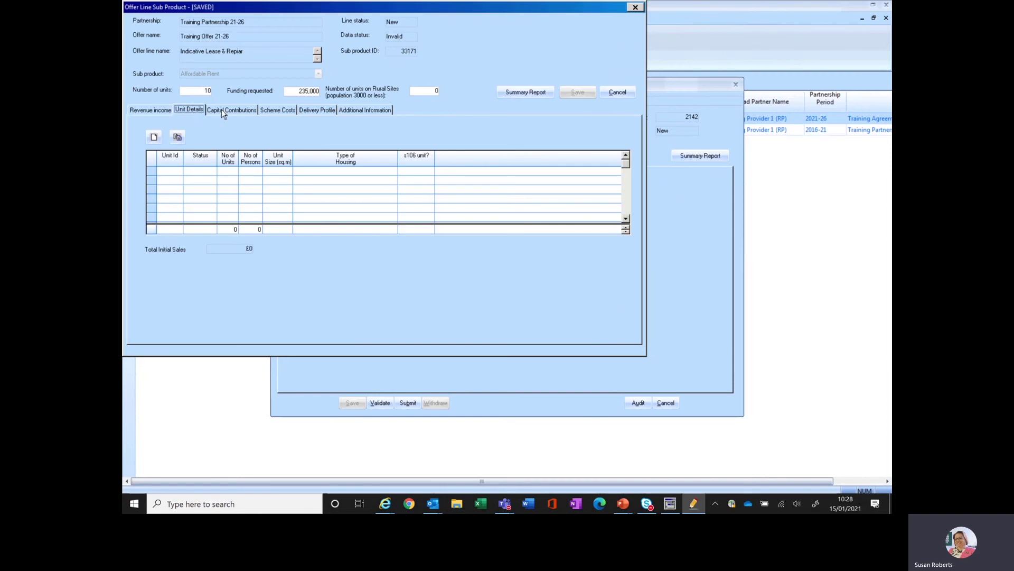
pyautogui.click(224, 110)
pyautogui.click(277, 110)
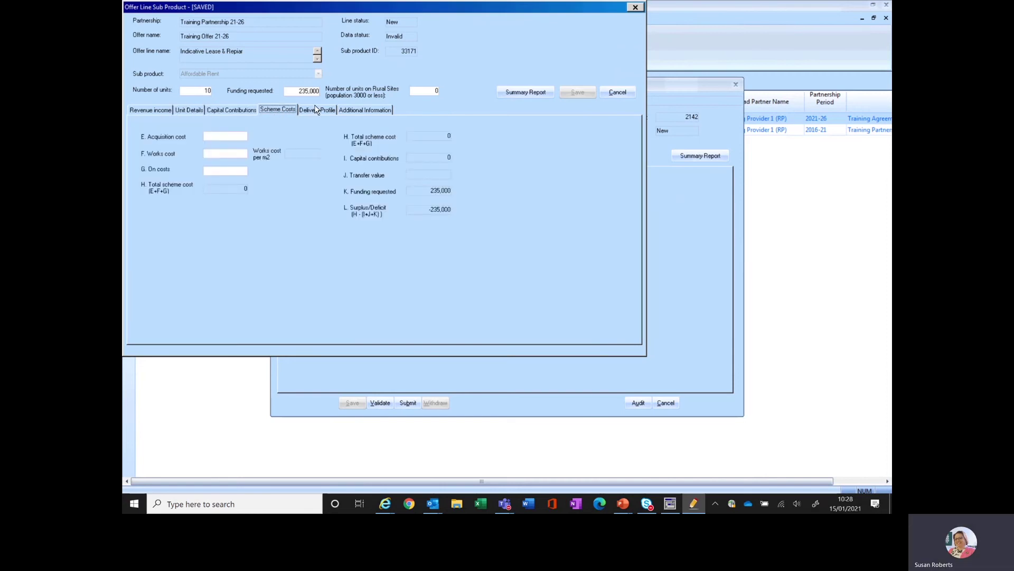
pyautogui.click(316, 112)
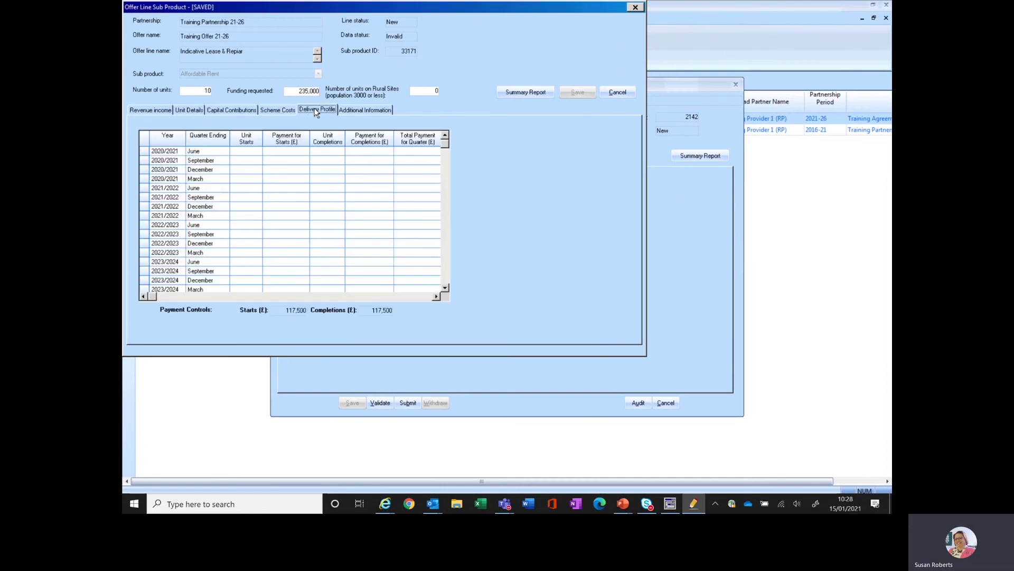
pyautogui.click(364, 113)
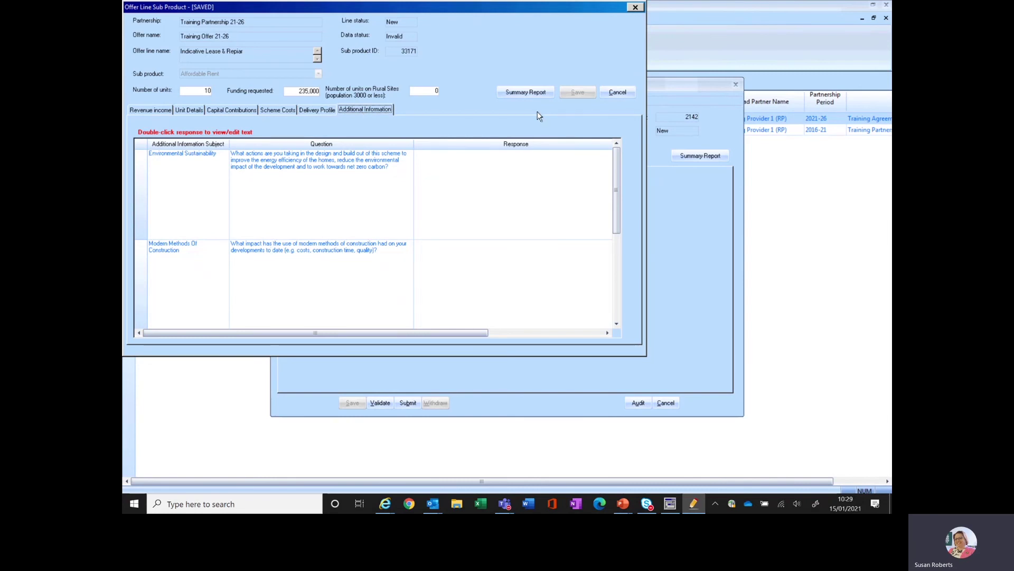
pyautogui.click(617, 92)
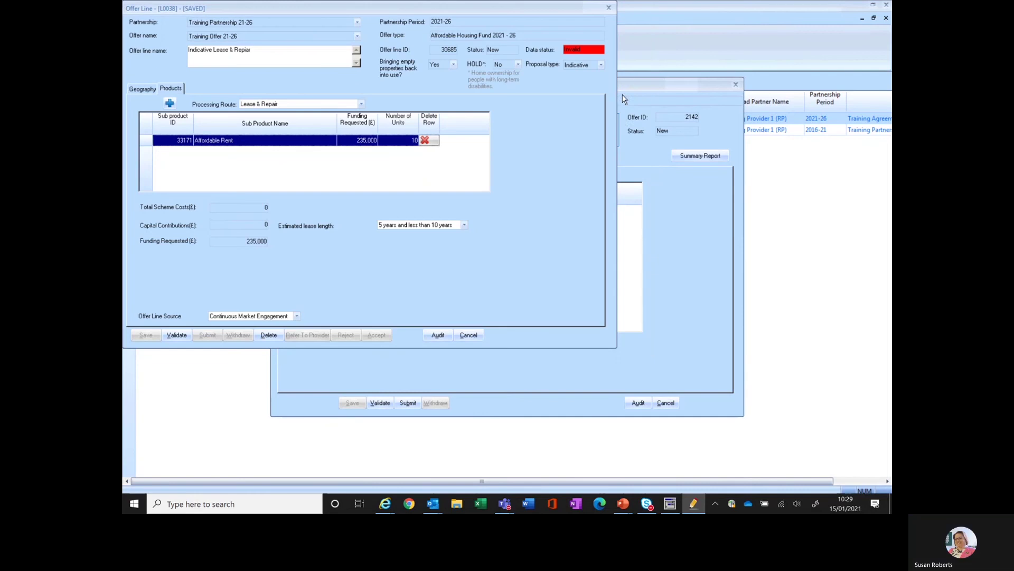
pyautogui.click(469, 335)
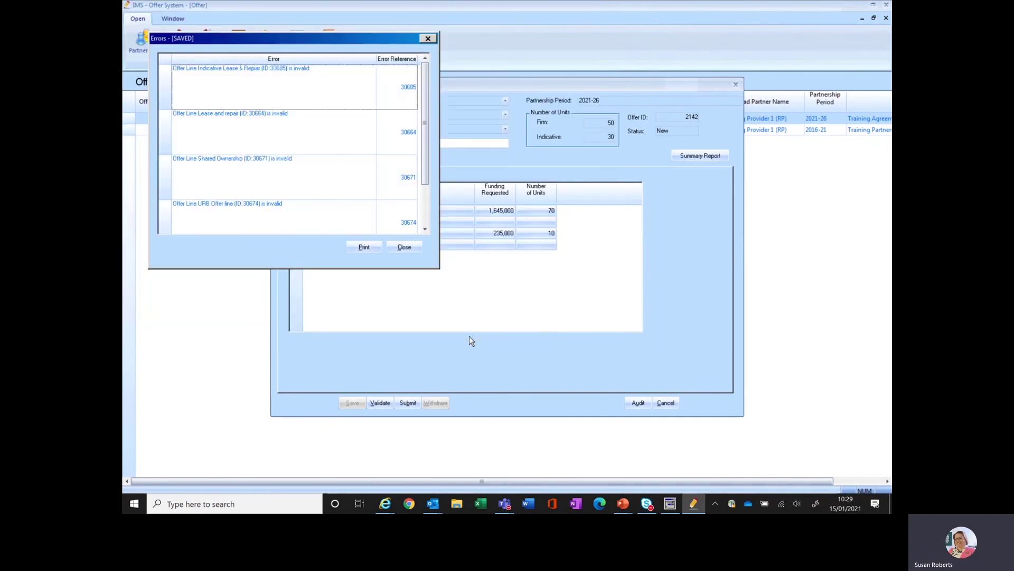
pyautogui.click(403, 248)
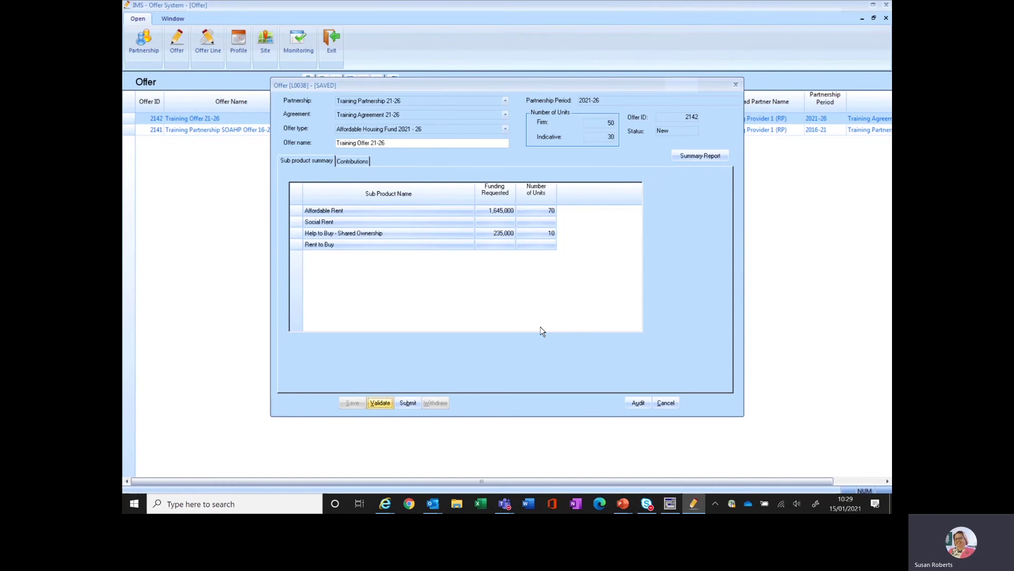
pyautogui.click(666, 403)
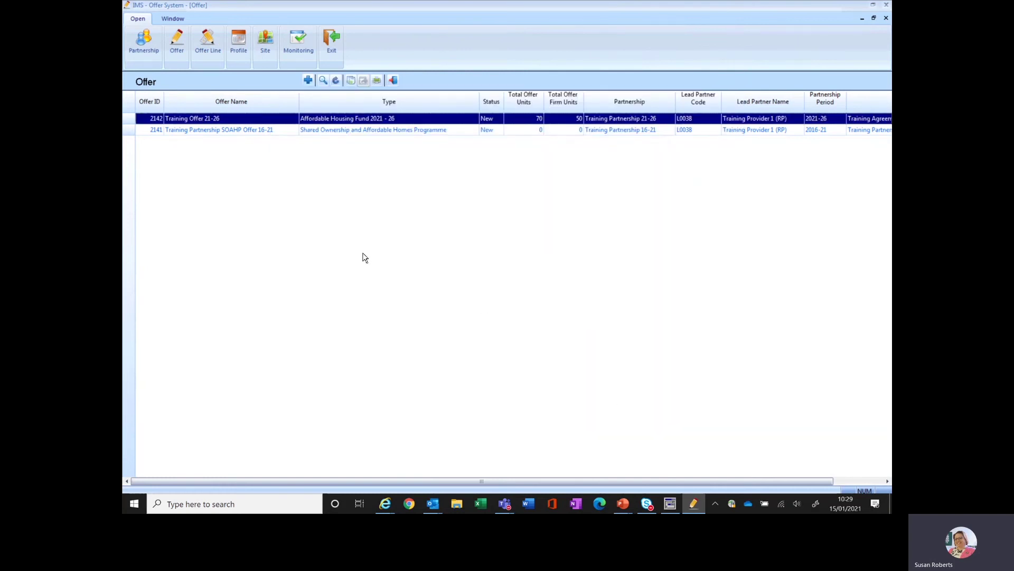
# Step: List all offer lines without any filter and delete the "Indicative Lease & Repiar" offer line
pyautogui.click(214, 54)
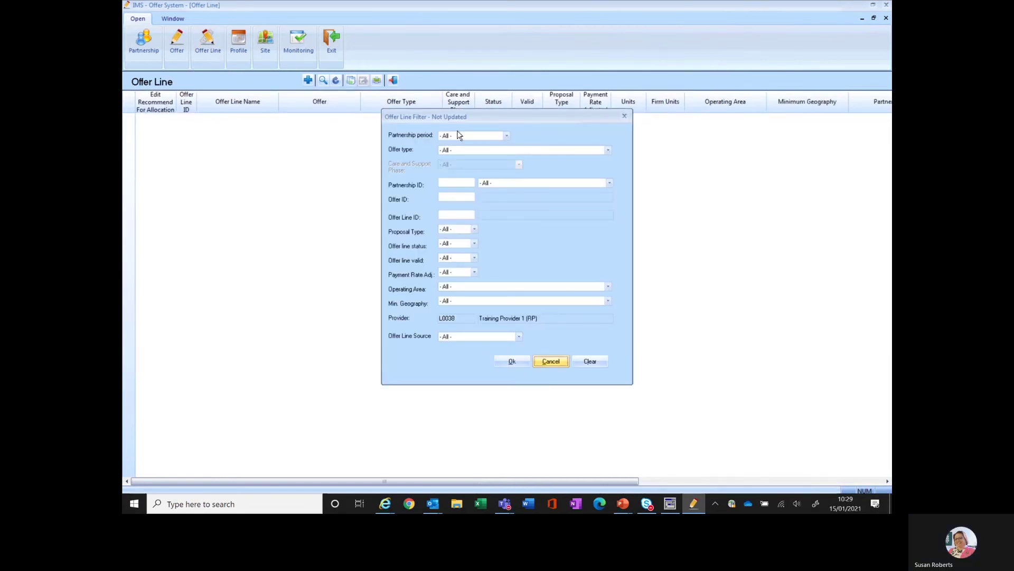
pyautogui.click(512, 362)
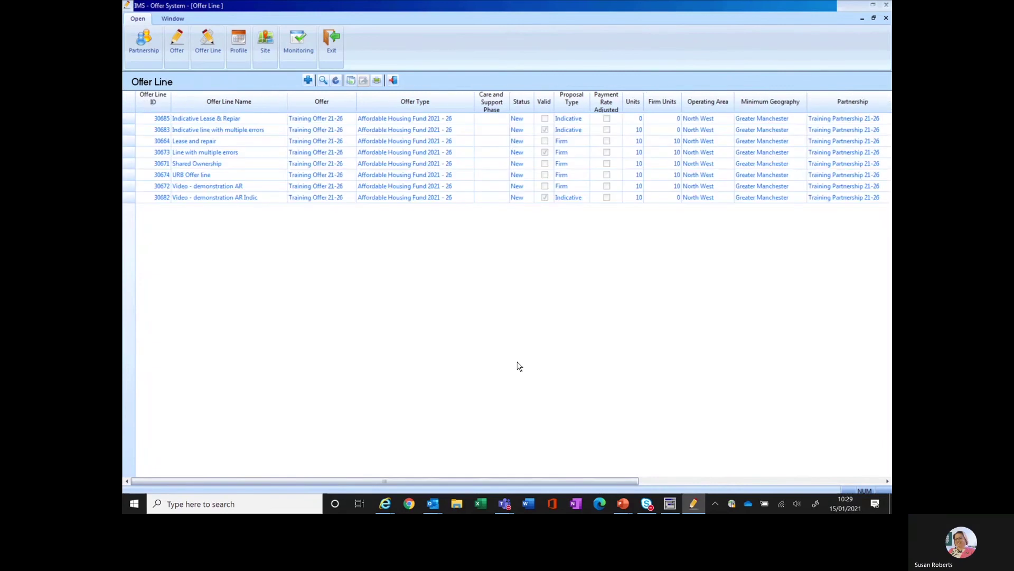
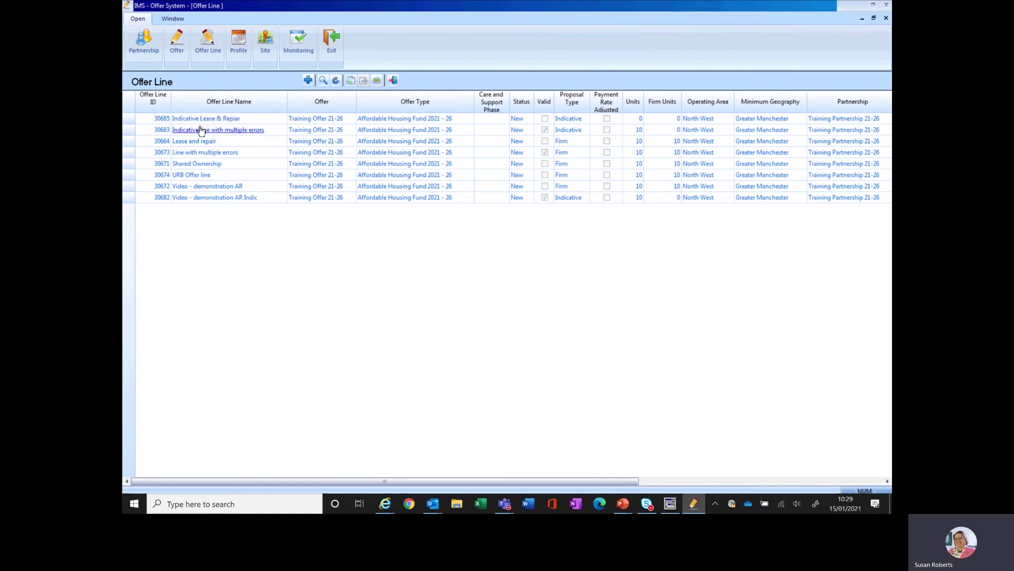
pyautogui.click(203, 120)
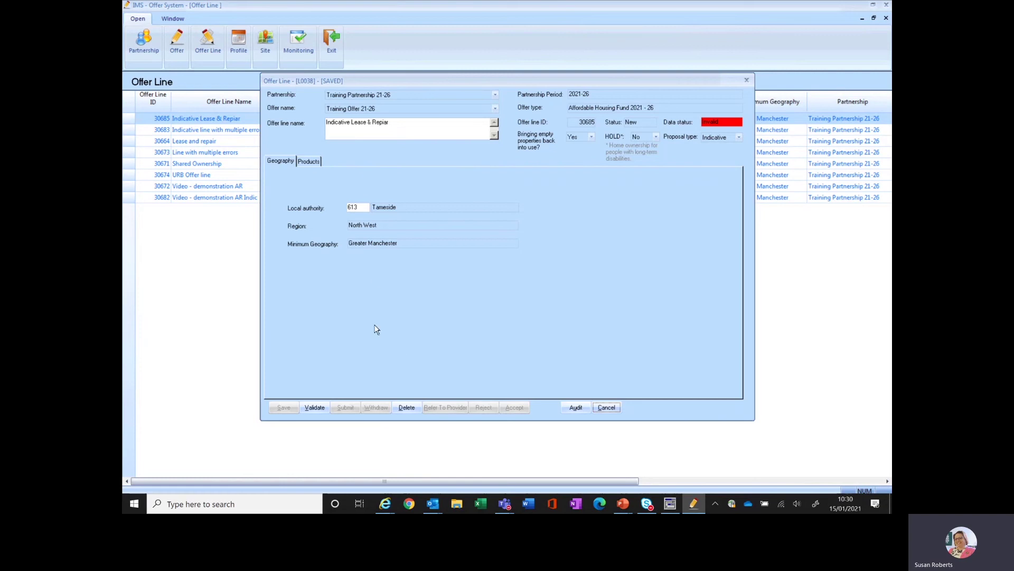
pyautogui.click(407, 411)
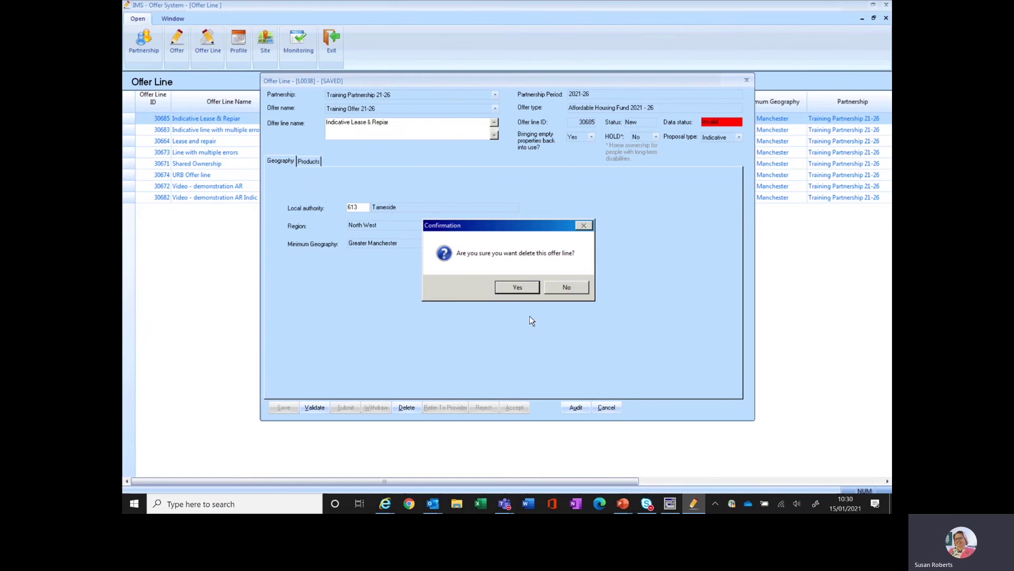
pyautogui.click(520, 292)
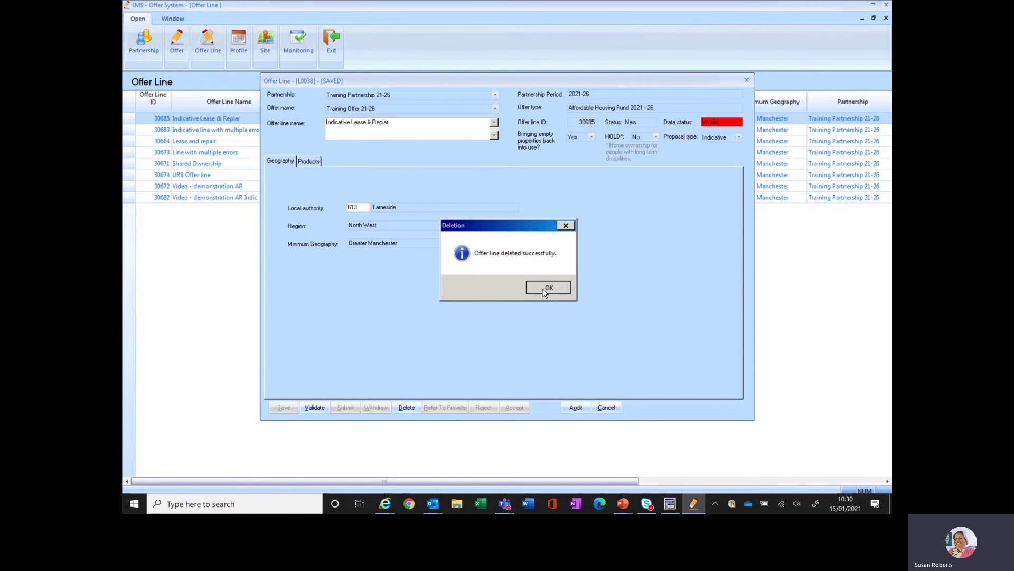
pyautogui.click(545, 290)
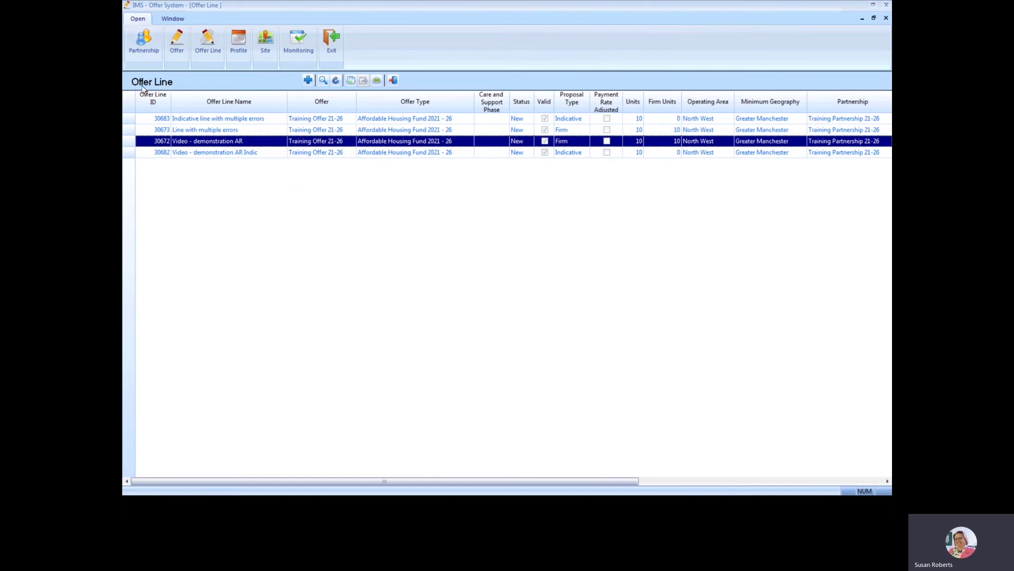
# Step: Return to the offer list, reopen Training Offer 21-26 and validate it again
pyautogui.click(394, 81)
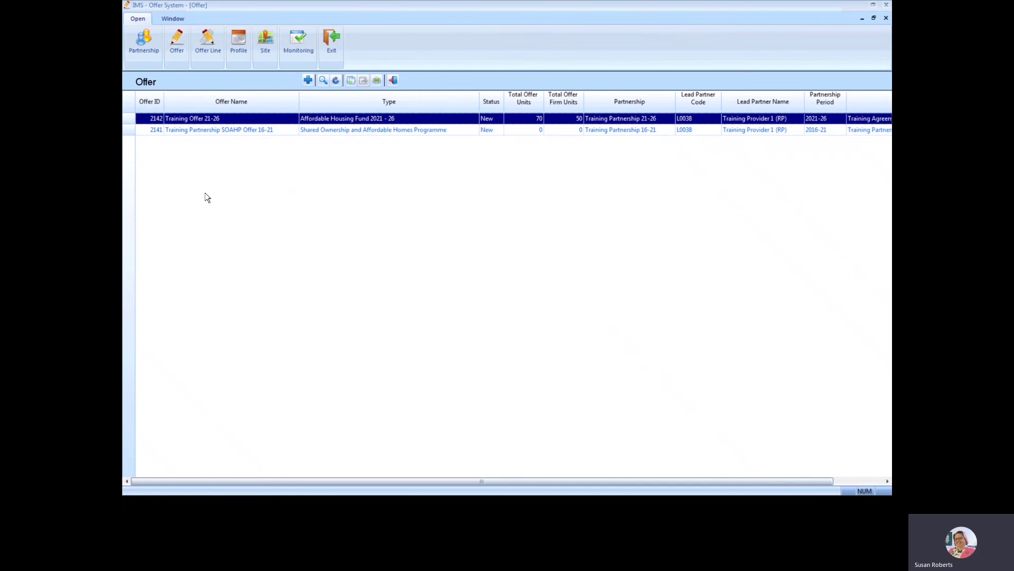
pyautogui.click(195, 119)
pyautogui.doubleClick(195, 119)
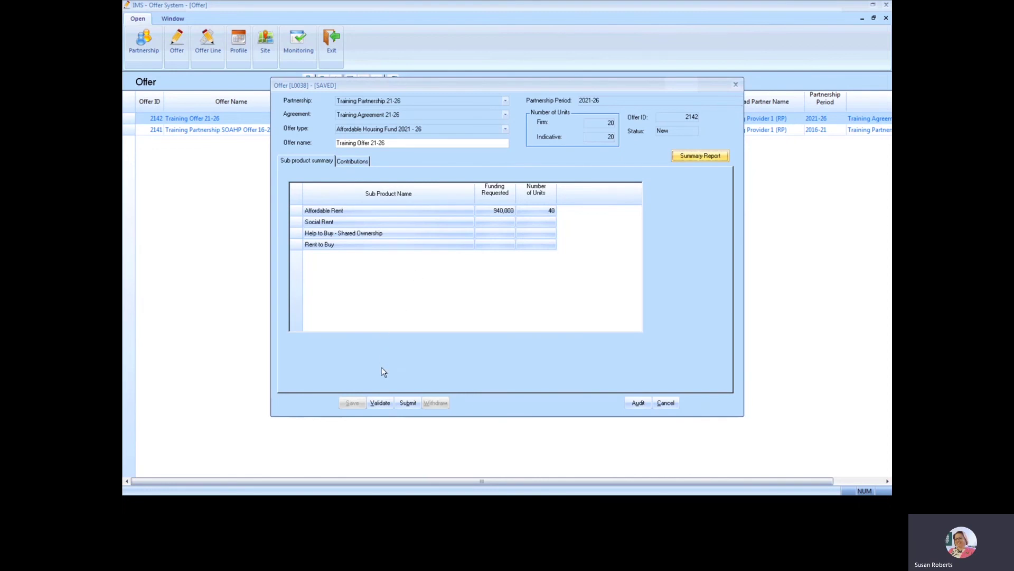
pyautogui.click(385, 402)
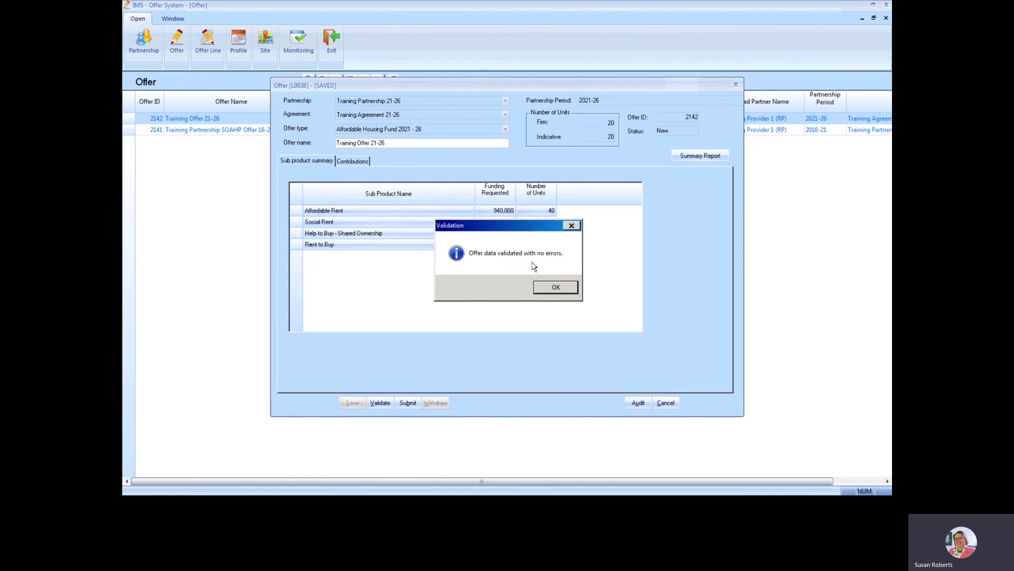
pyautogui.click(557, 285)
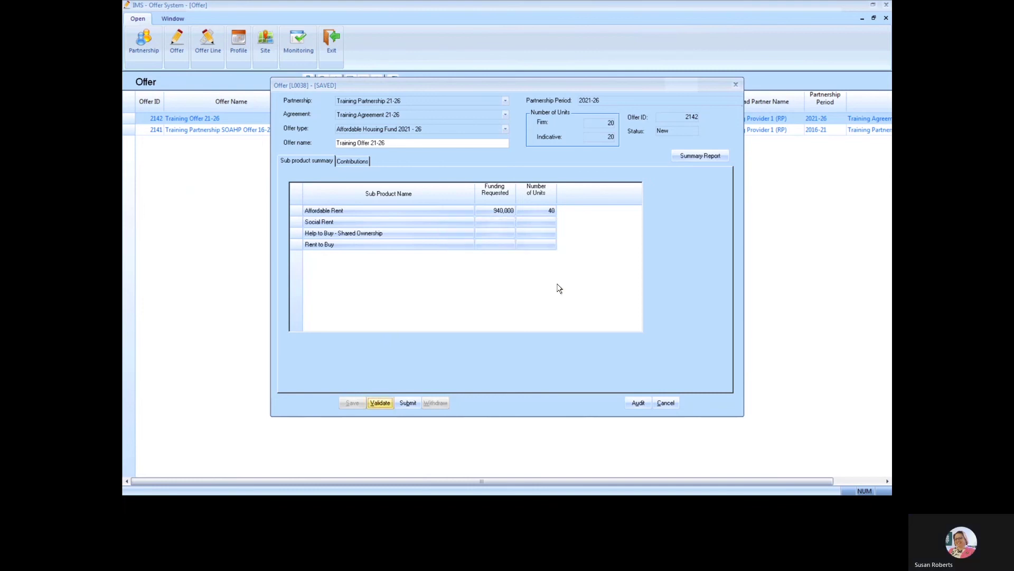
# Step: Read the submission declarations to the end and submit the offer with the comment "Offer submitted t Homes England, above confired"
pyautogui.click(407, 403)
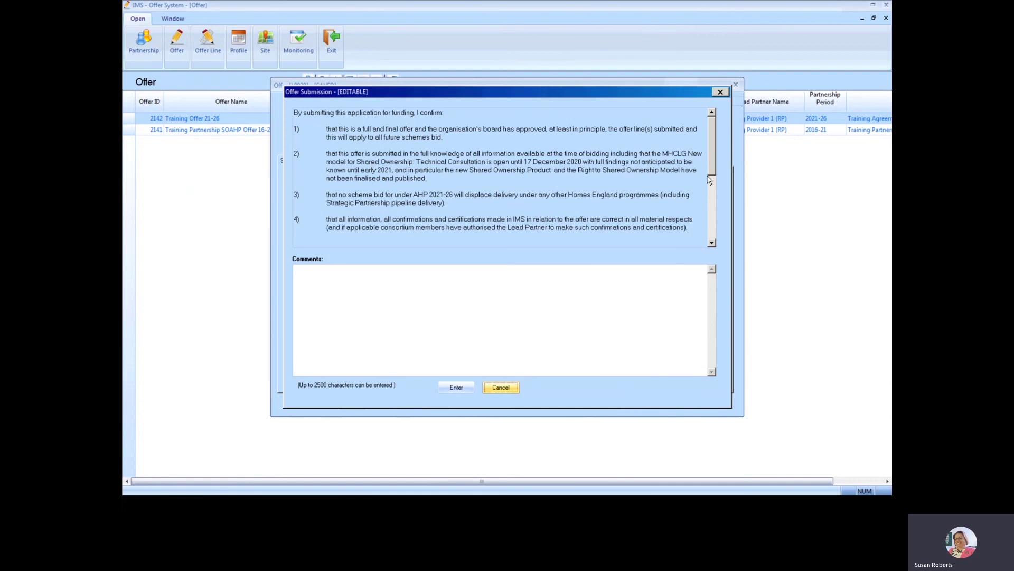
pyautogui.moveTo(711, 155); pyautogui.dragTo(715, 272)
pyautogui.moveTo(711, 161); pyautogui.dragTo(711, 235)
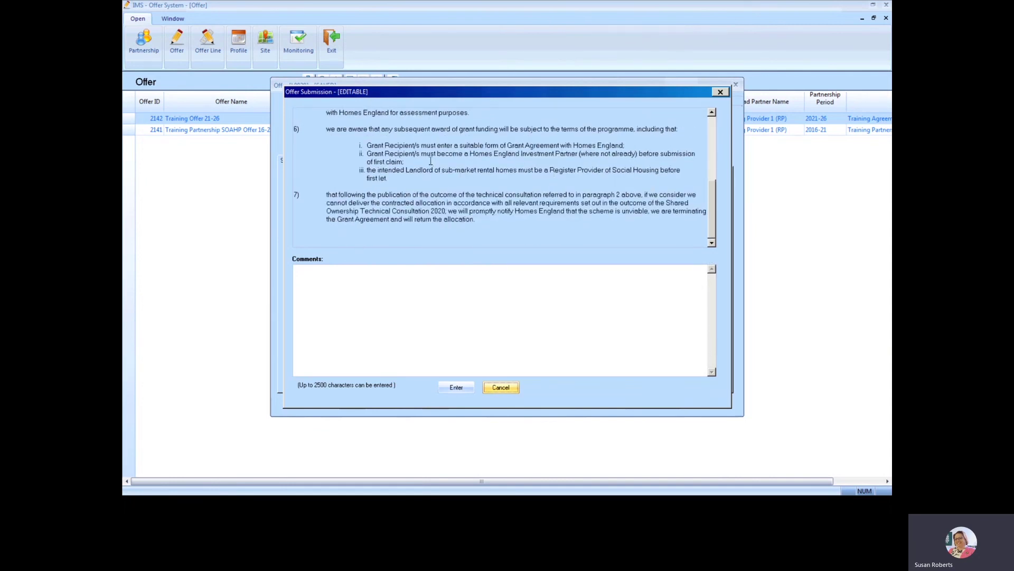
pyautogui.click(358, 274)
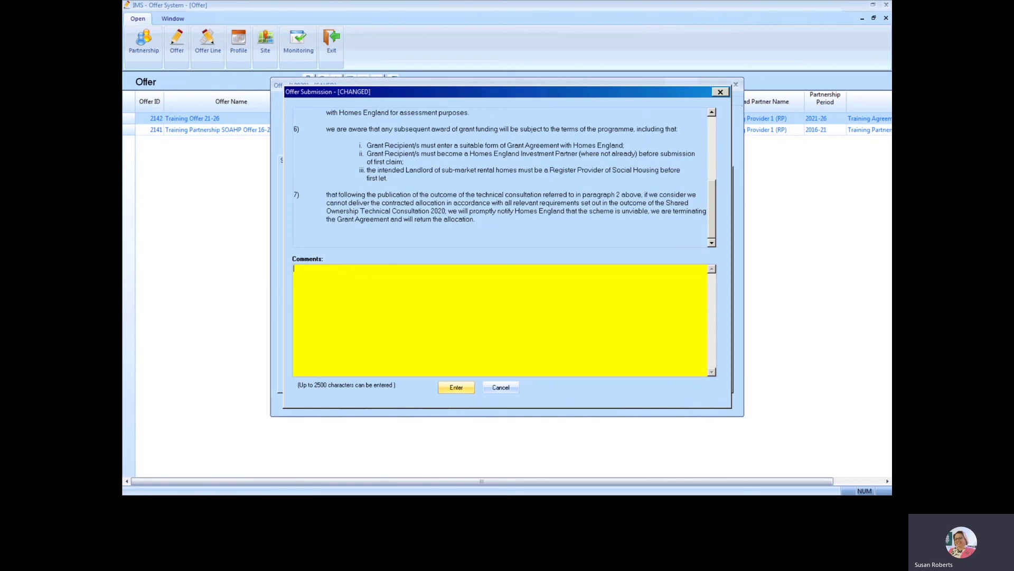
pyautogui.write('Offer submitted t')
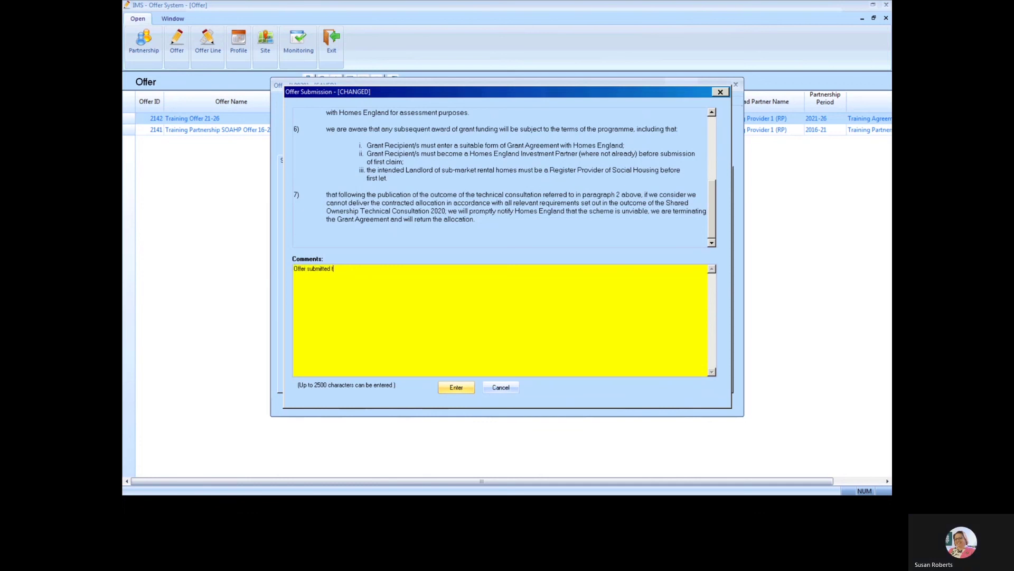
pyautogui.write('o Homes Engl')
pyautogui.write('and')
pyautogui.write('.')
pyautogui.write(' above c')
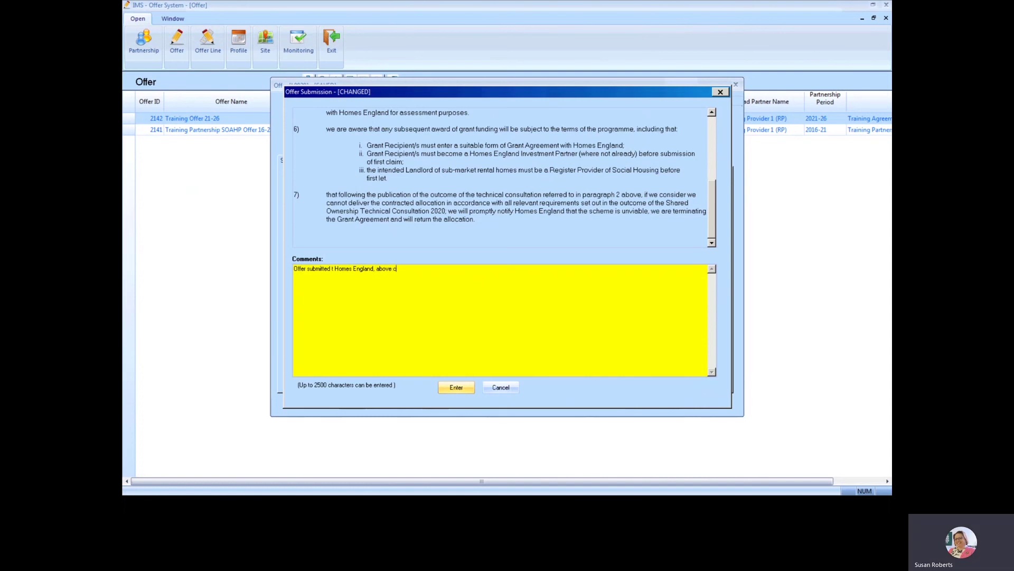
pyautogui.write('onfirmed')
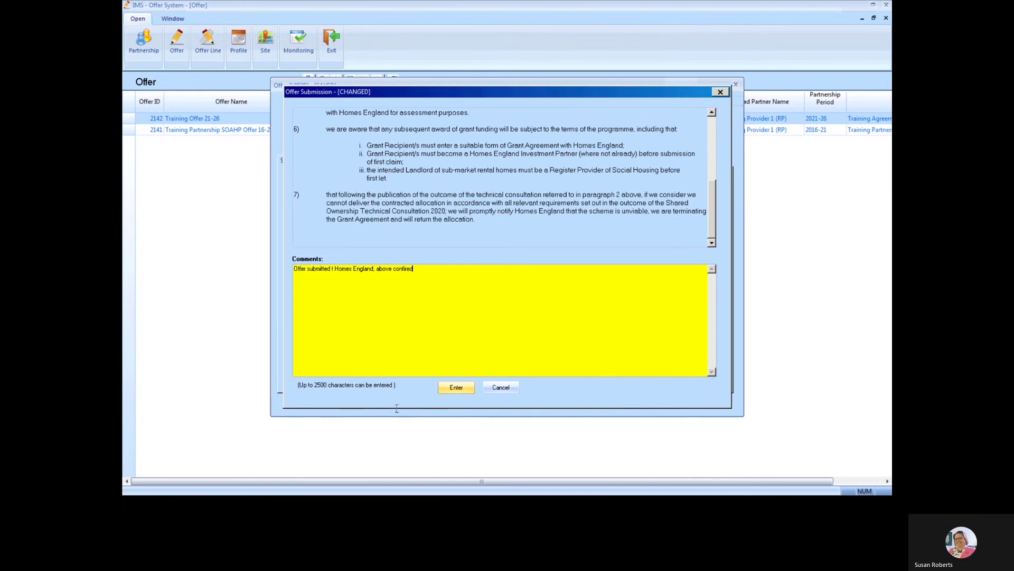
pyautogui.click(455, 388)
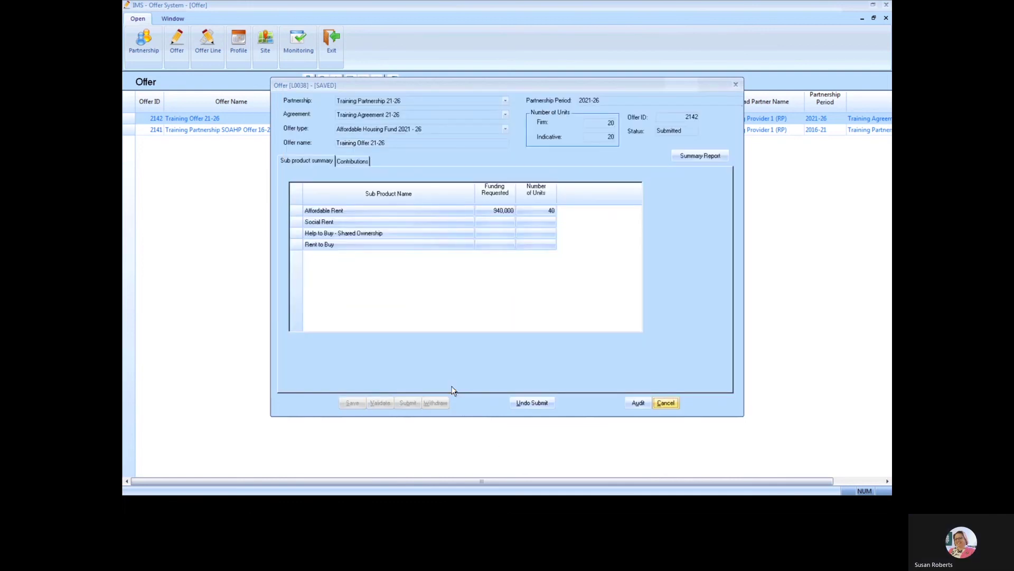